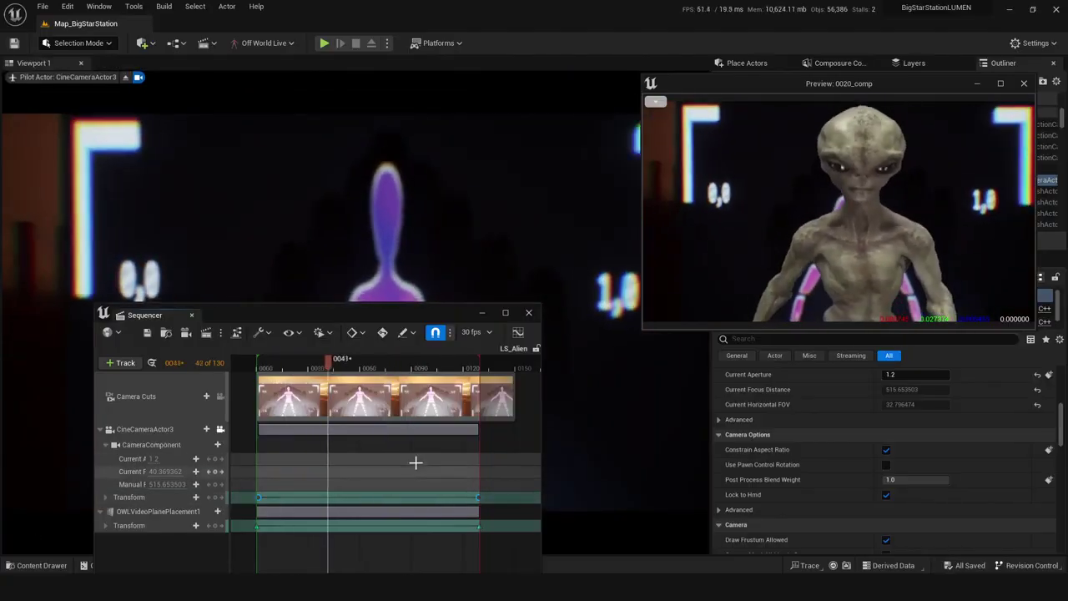
# - Test CineCameraActor3's zoom by varying its current focal length up to about 250.33, with the view reframed on the alien's head
pyautogui.click(299, 227)
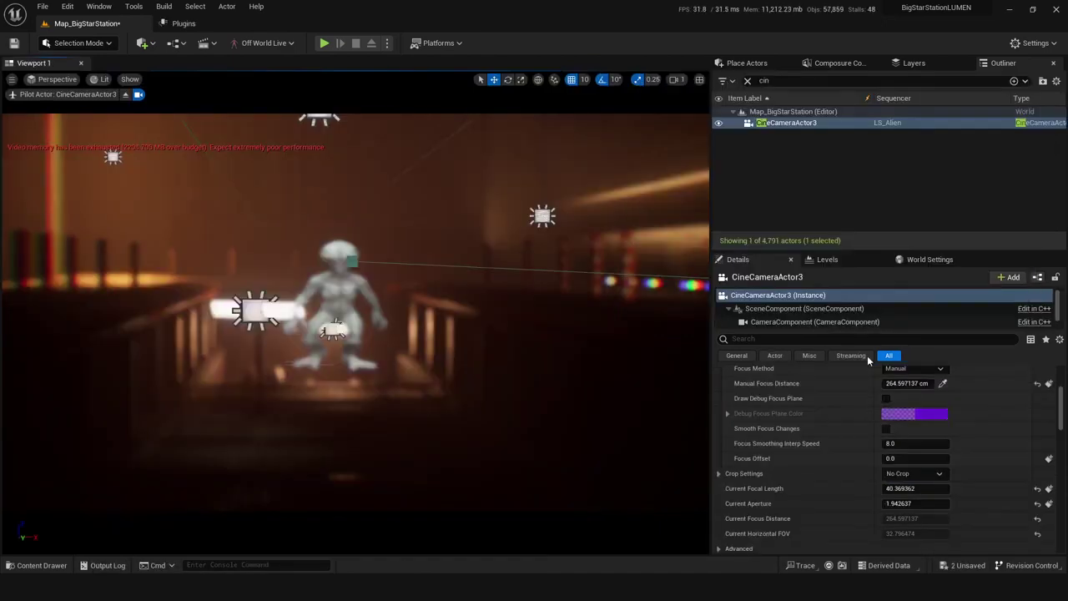
pyautogui.moveTo(904, 490); pyautogui.dragTo(1039, 491)
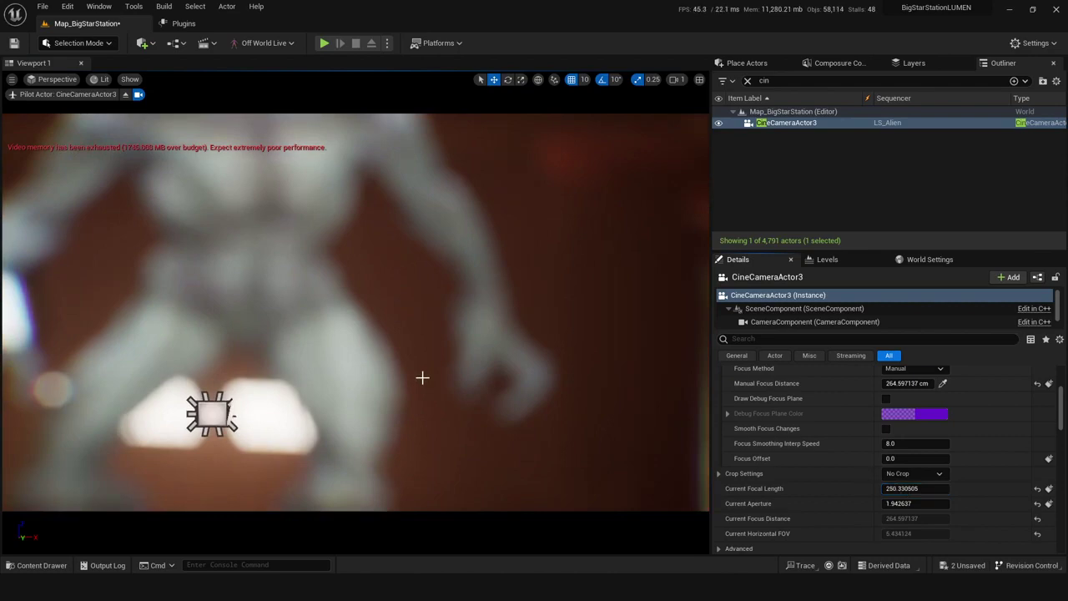
pyautogui.moveTo(423, 378); pyautogui.dragTo(467, 350, button='right')
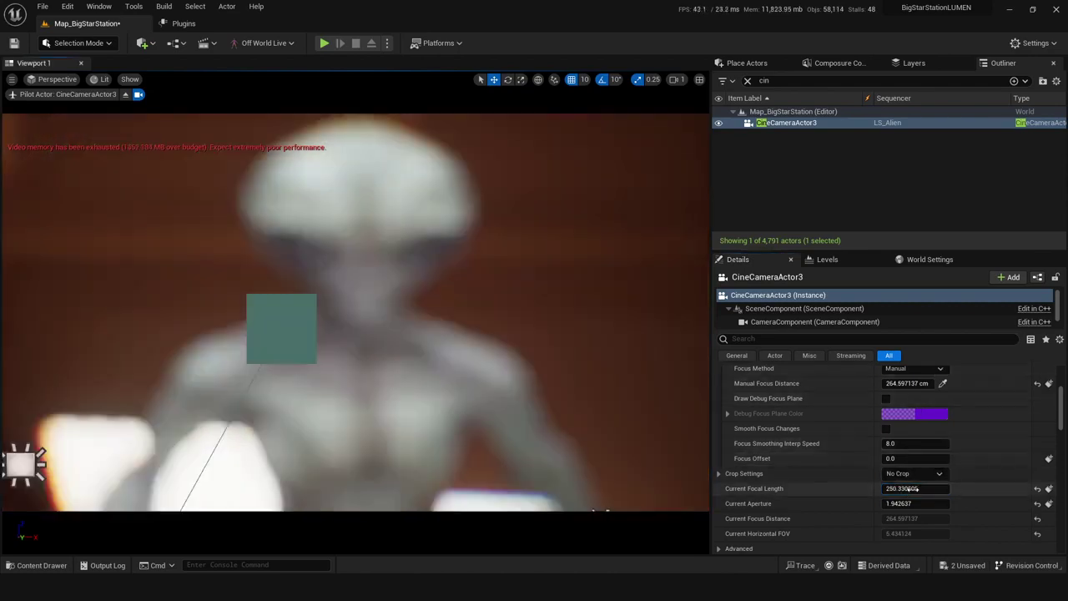
pyautogui.moveTo(918, 489); pyautogui.dragTo(868, 489)
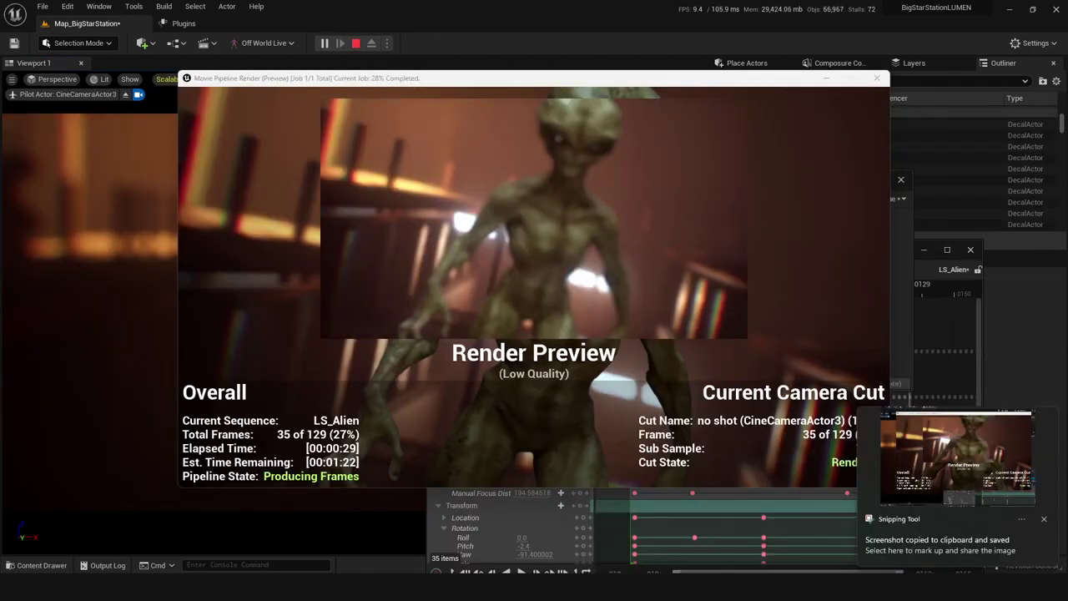
# - Move the render preview window aside and close the Sequencer window
pyautogui.moveTo(802, 78); pyautogui.dragTo(751, 68)
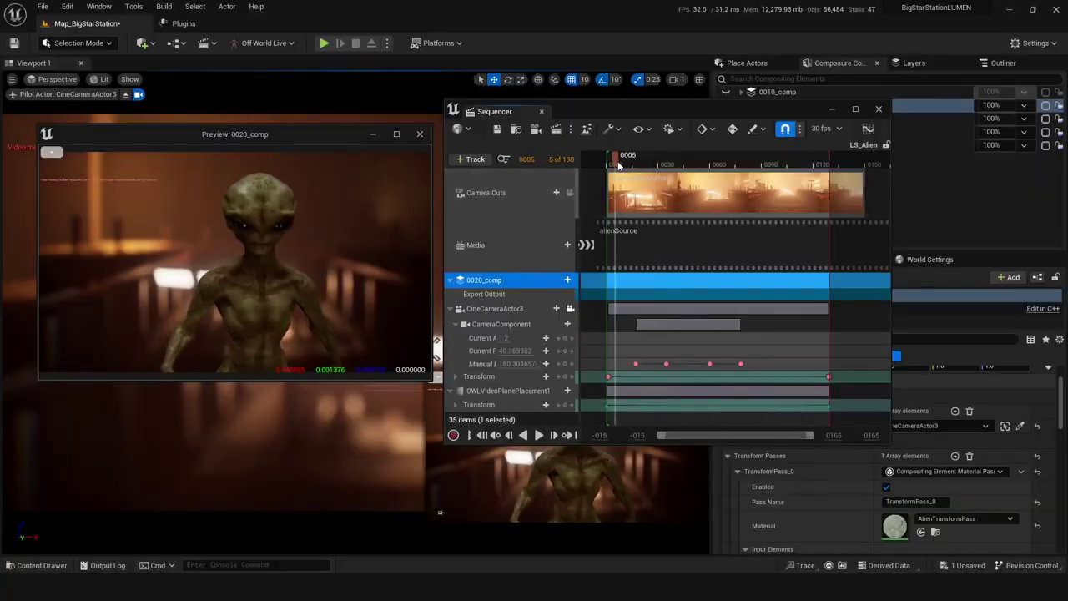
pyautogui.click(543, 111)
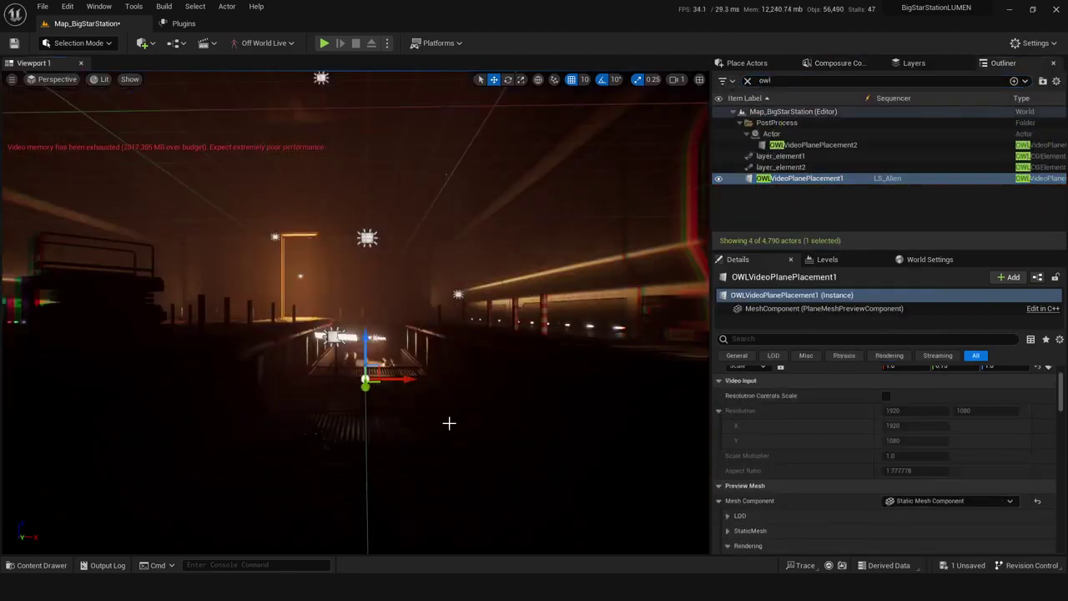
# - Place a Plane shape in the level on the station walkway and rotate it upright about the X axis
pyautogui.scroll(-3, 844, 390)
pyautogui.click(747, 63)
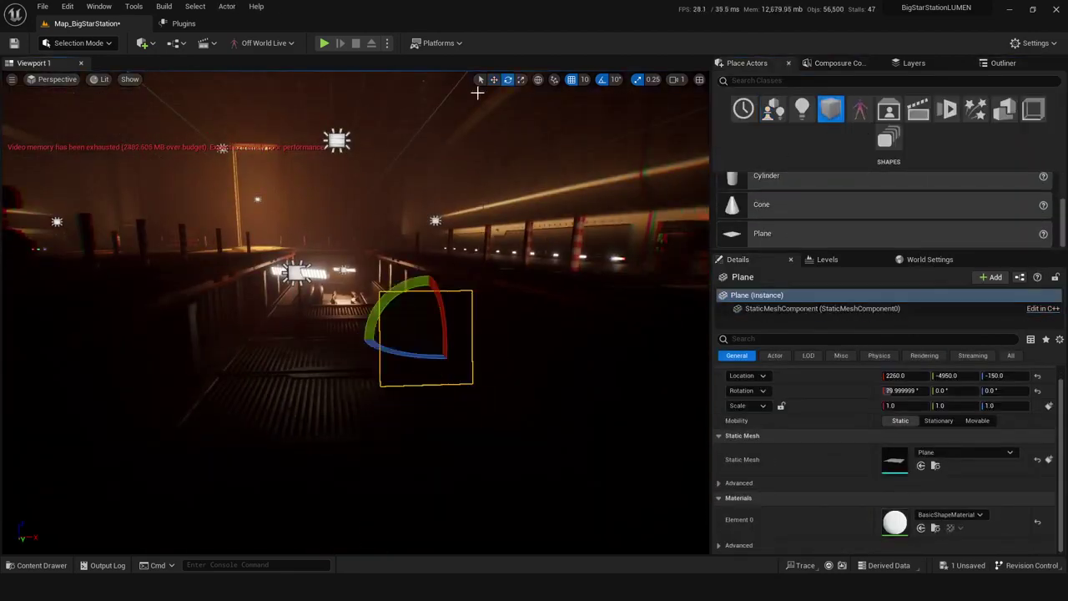
pyautogui.click(1003, 62)
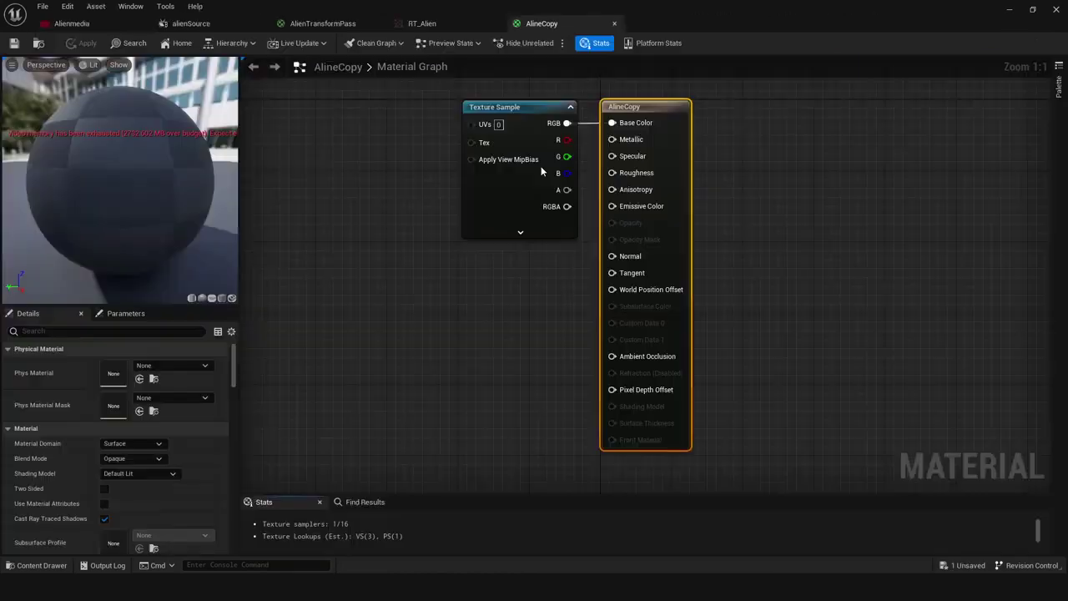
# - Connect the texture sample's RGB output to Base Color and its alpha output to Opacity Mask in the AlineCopy material
pyautogui.moveTo(565, 122); pyautogui.dragTo(673, 125)
pyautogui.moveTo(563, 189); pyautogui.dragTo(613, 242)
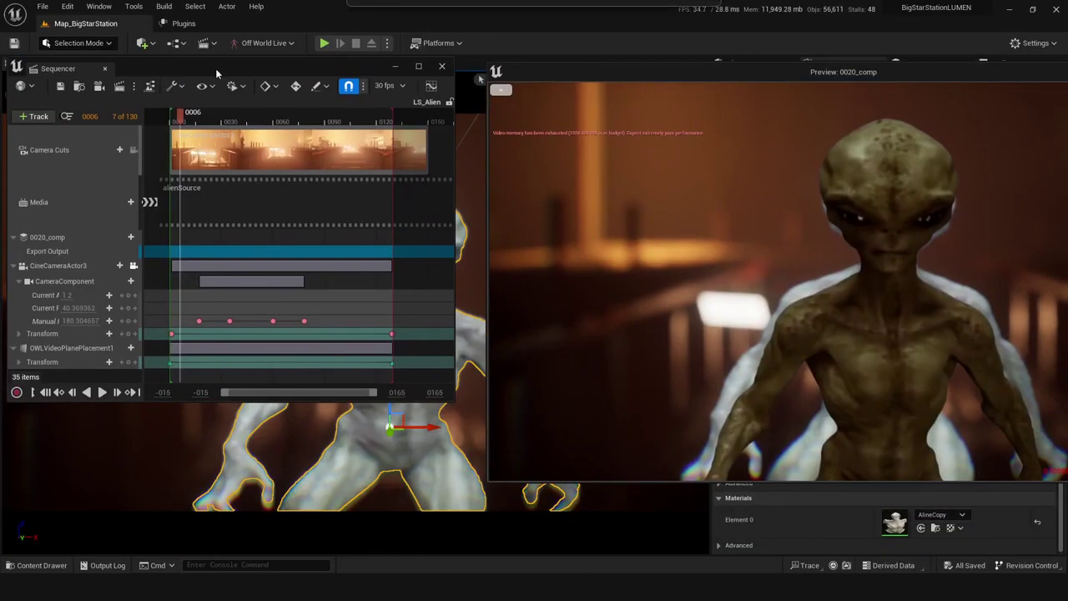
# - Set up the LS_Alien render job in the Movie Render Queue with JPG sequence output at 1920 × 1080
pyautogui.moveTo(132, 355); pyautogui.dragTo(291, 372)
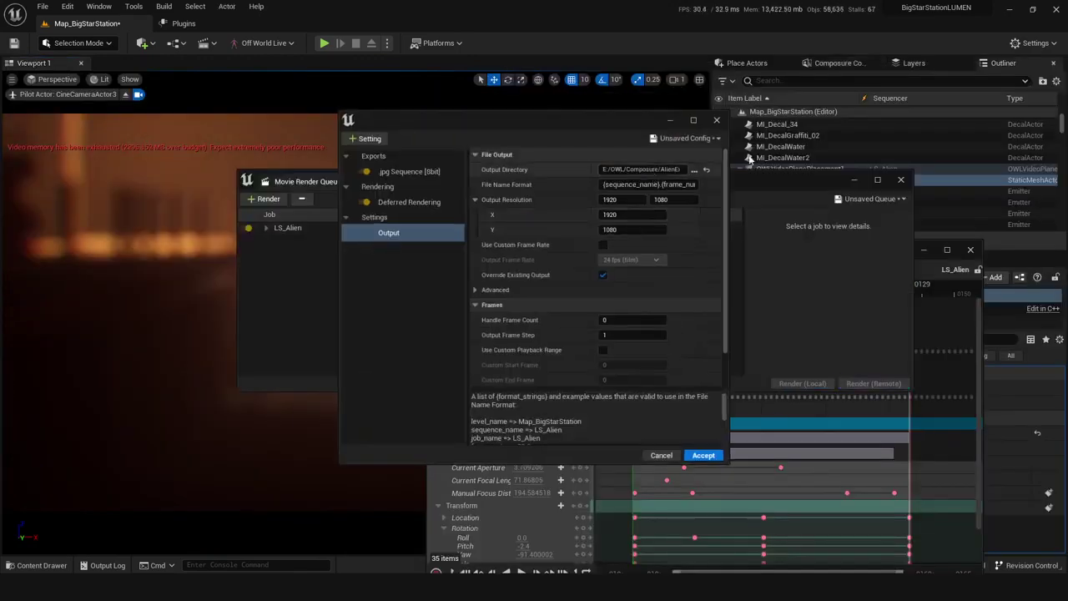
pyautogui.click(801, 458)
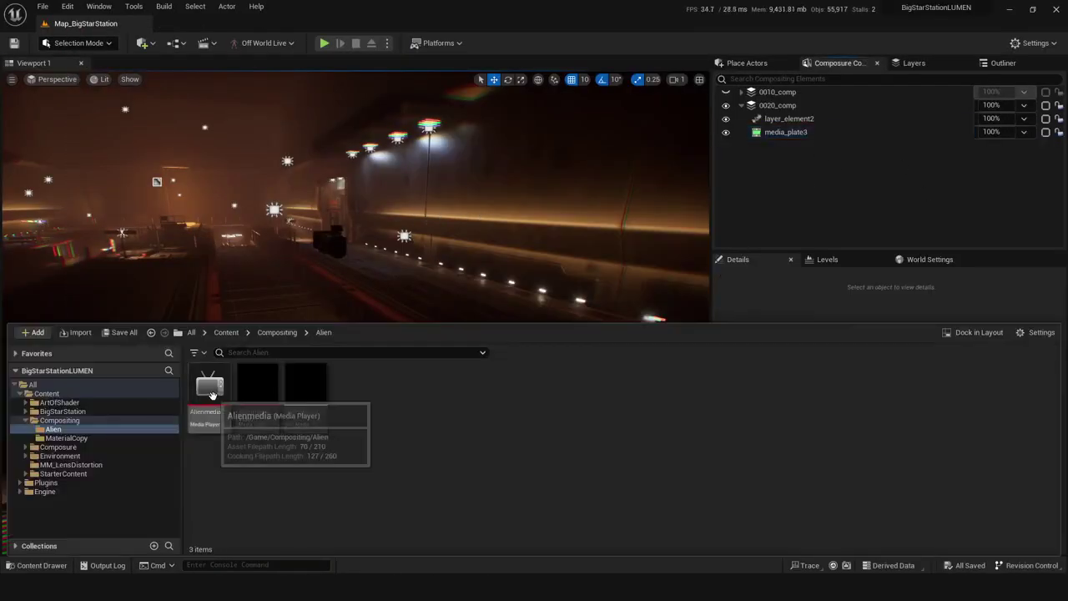
# - Open the Alienmedia player, load the alienSource clip and enable looped playback
pyautogui.doubleClick(211, 384)
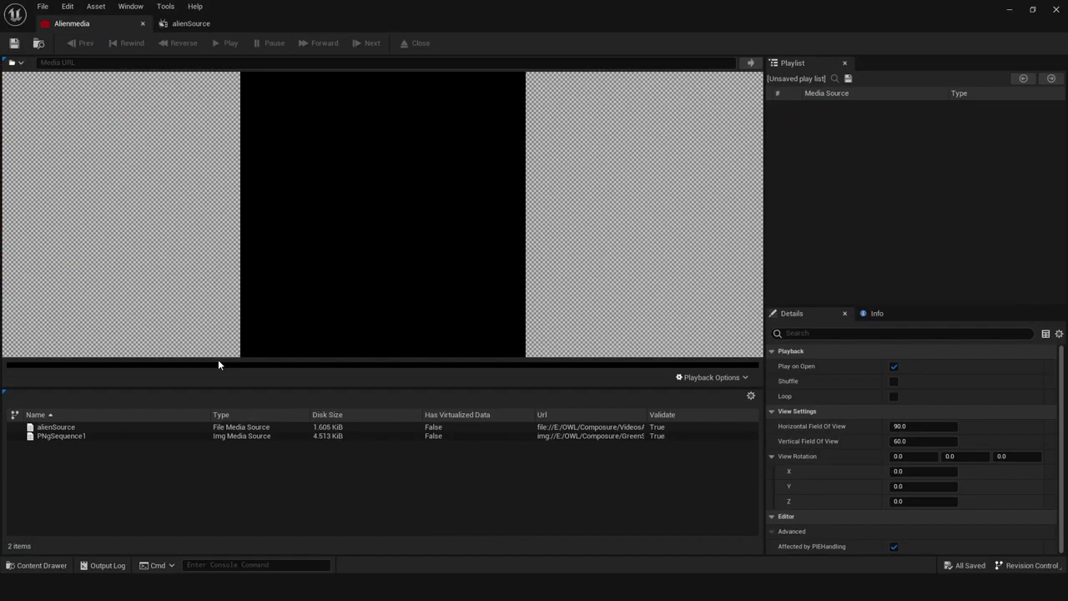
pyautogui.doubleClick(99, 428)
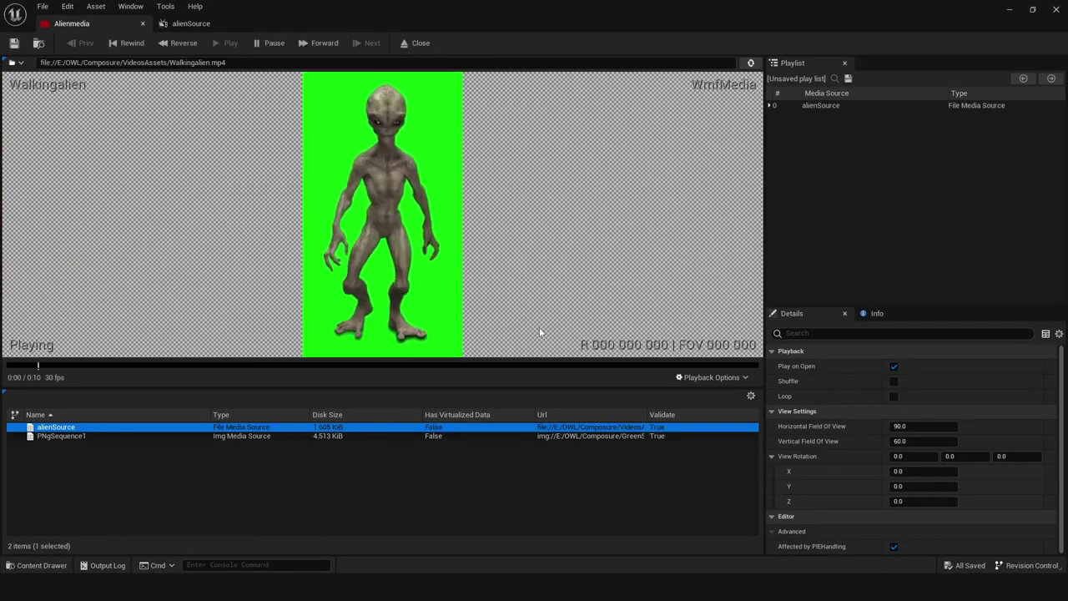
pyautogui.click(893, 398)
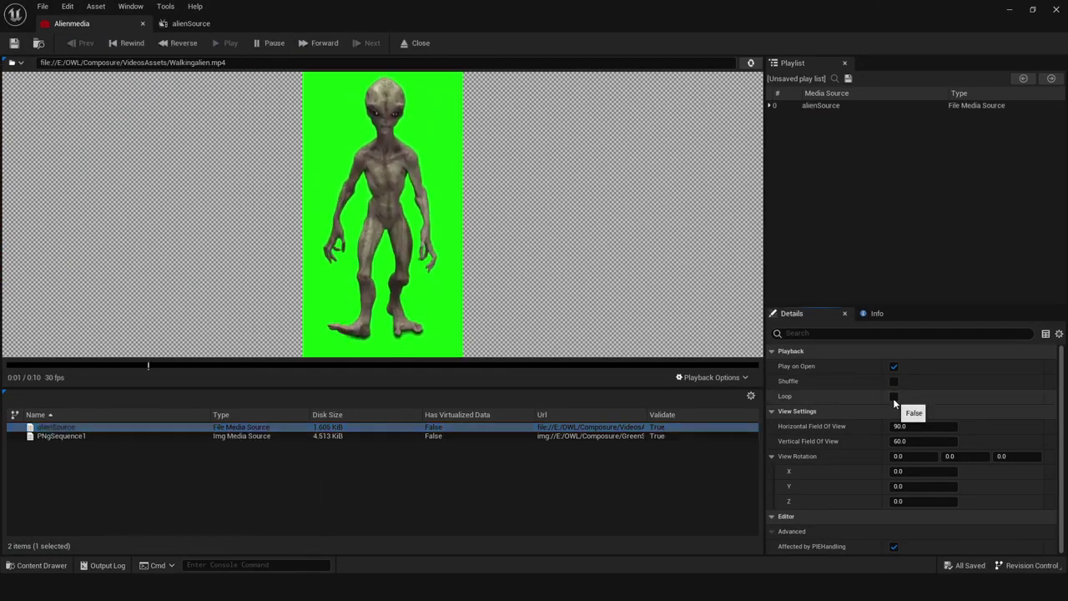
pyautogui.click(746, 377)
pyautogui.click(804, 192)
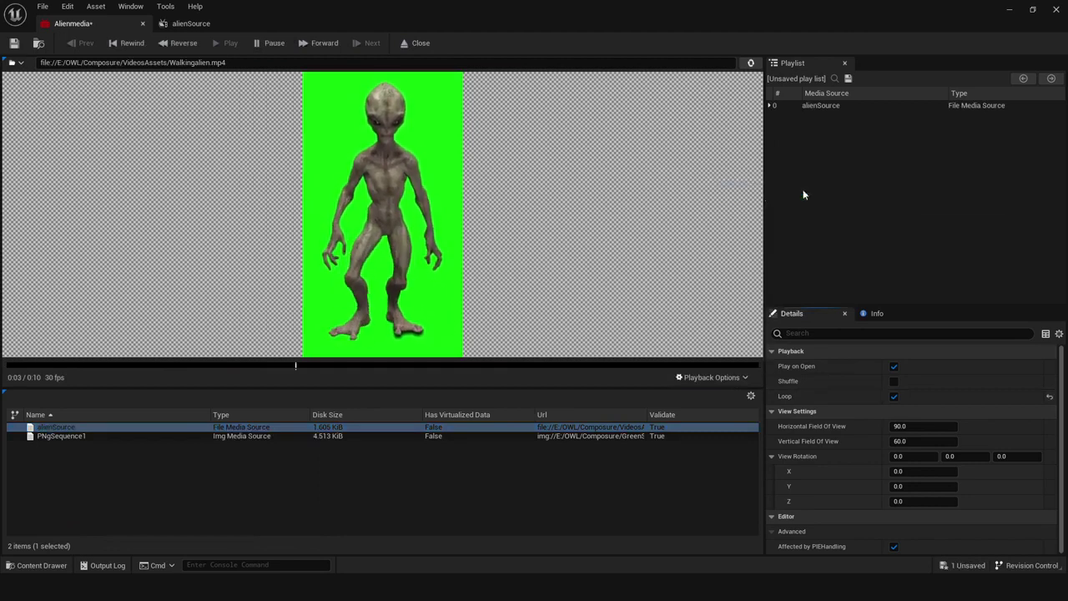
pyautogui.click(189, 25)
pyautogui.click(84, 25)
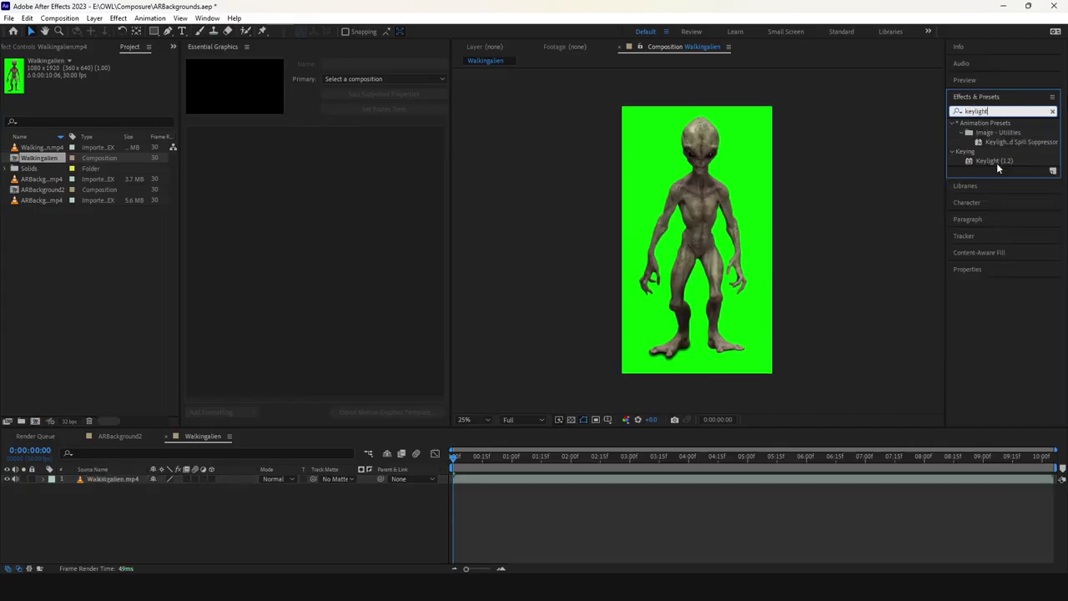
# - In After Effects, apply Keylight (1.2) to Walkingalien.mp4, sampling the green background as the Screen Colour, and preview the key
pyautogui.moveTo(995, 161); pyautogui.dragTo(134, 484)
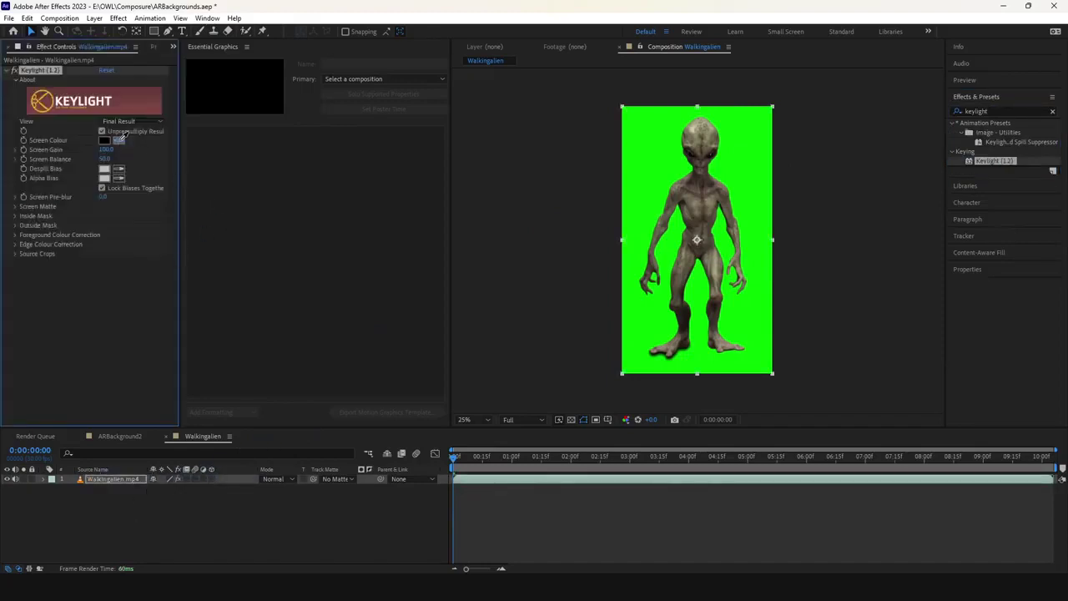
pyautogui.click(644, 131)
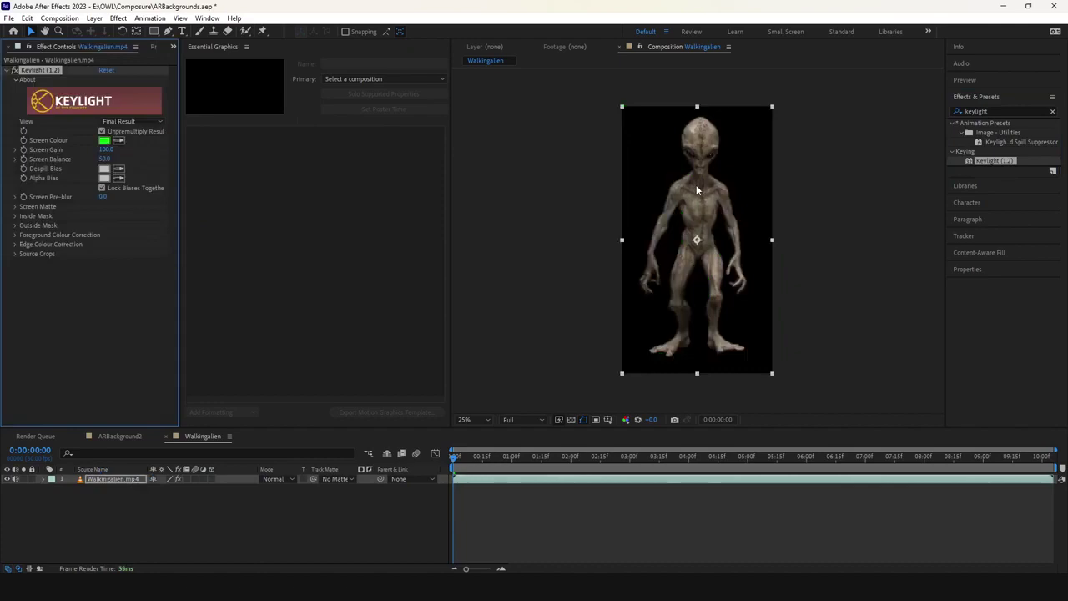
pyautogui.press('.')
pyautogui.press('space')
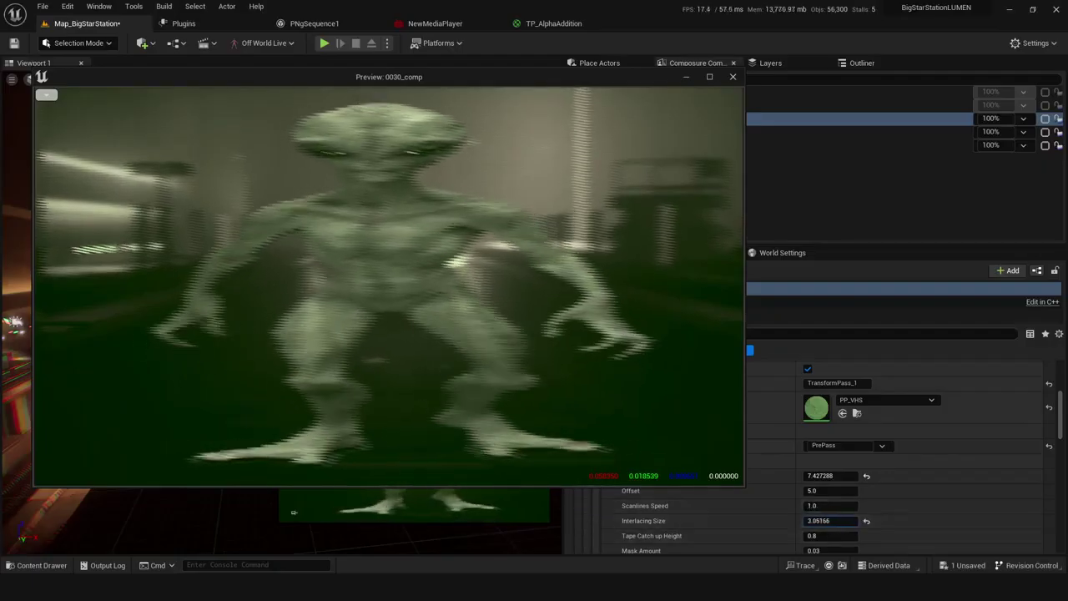
# - Switch to Unreal Editor and reduce the Interlacing Size of the PP_VHS transform pass on 0030_comp
pyautogui.moveTo(818, 520); pyautogui.dragTo(784, 520)
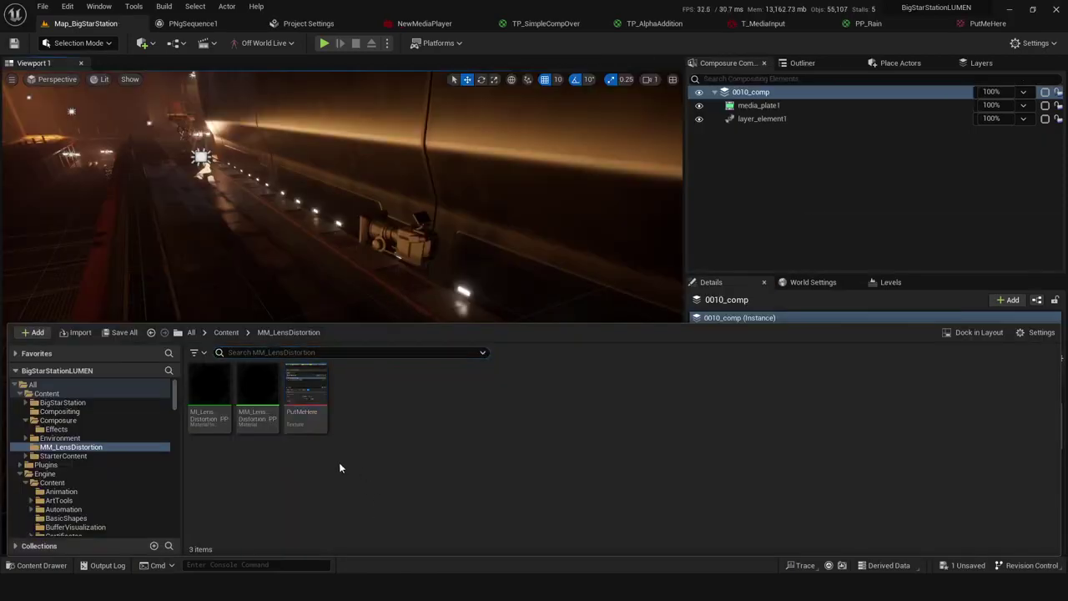
# - Open the PutMeHere texture from the MM_LensDistortion folder, and pop out the 0010_comp preview as a separate window
pyautogui.doubleClick(305, 390)
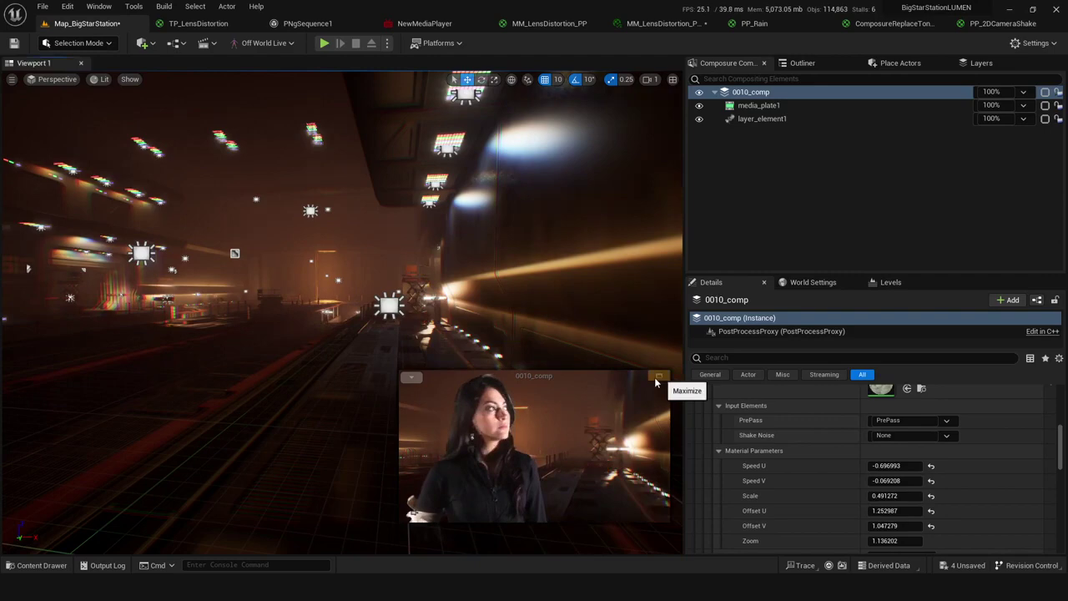
pyautogui.click(659, 377)
pyautogui.moveTo(547, 99); pyautogui.dragTo(396, 74)
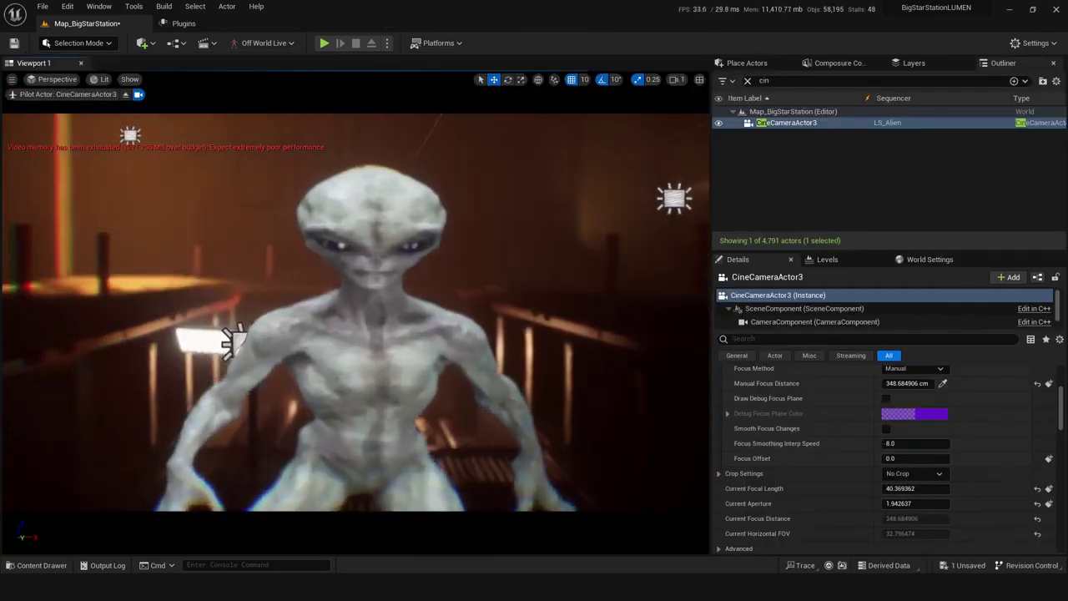
# - Raise CineCameraActor3's current focal length to about 250.33 to zoom in on the alien plane
pyautogui.hotkey('ctrl', 's')
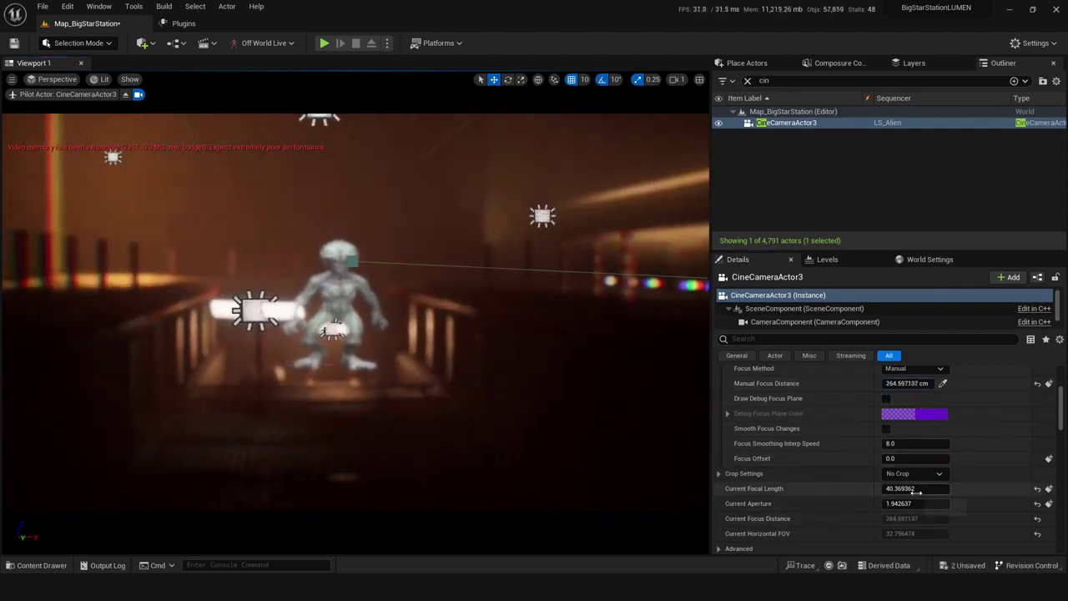
pyautogui.moveTo(903, 492); pyautogui.dragTo(997, 493)
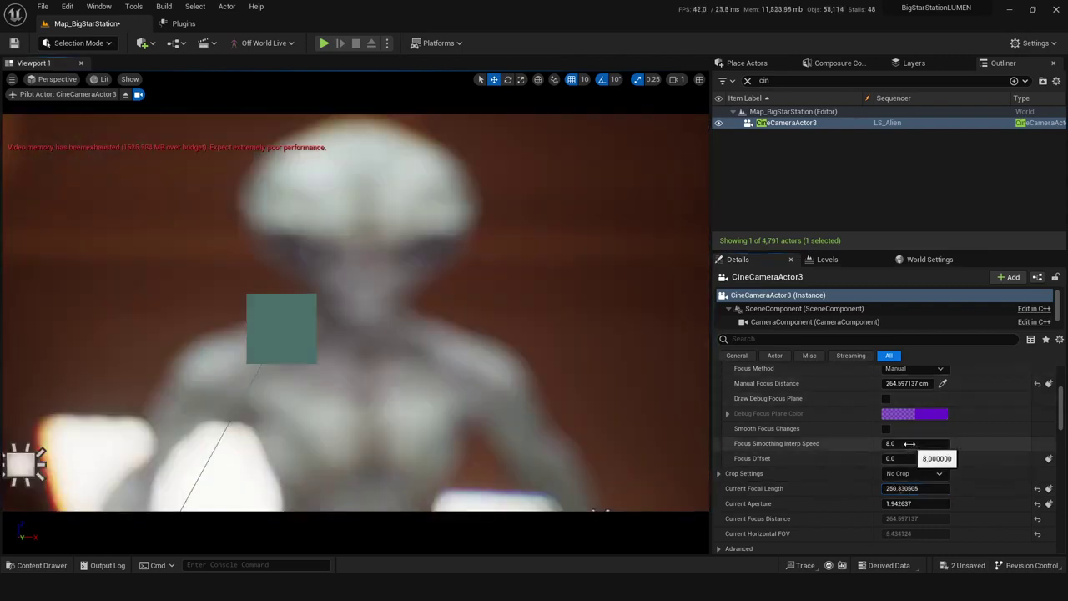
pyautogui.scroll(-1, 919, 468)
pyautogui.moveTo(916, 471); pyautogui.dragTo(940, 404)
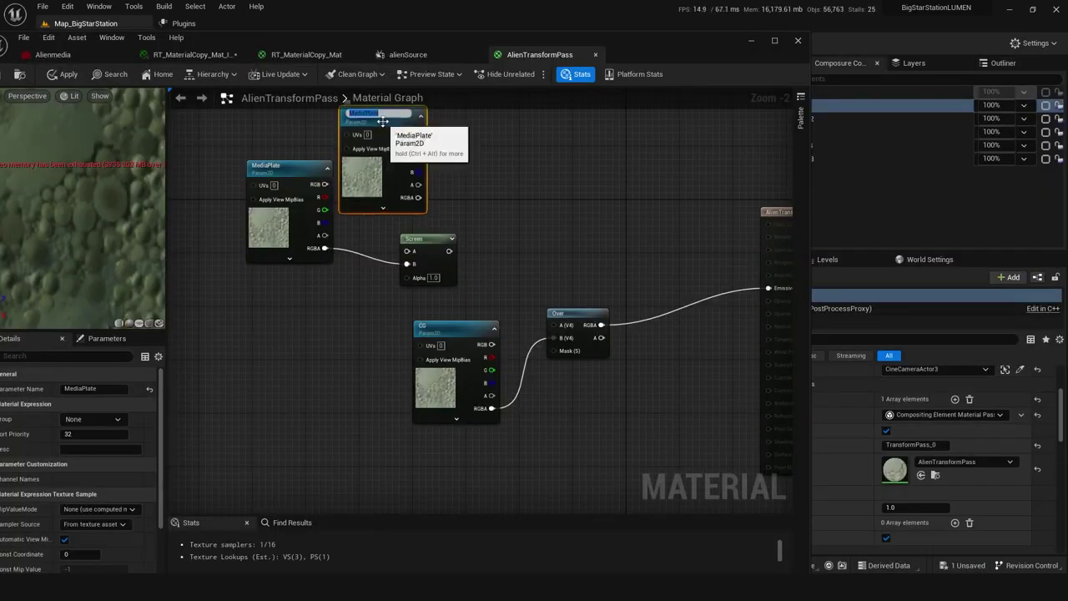
# - Rename the duplicated MediaPlate texture parameter to sk and connect its RGBA output to the Over node's A input
pyautogui.write('sk')
pyautogui.press('Return')
pyautogui.moveTo(418, 197); pyautogui.dragTo(551, 324)
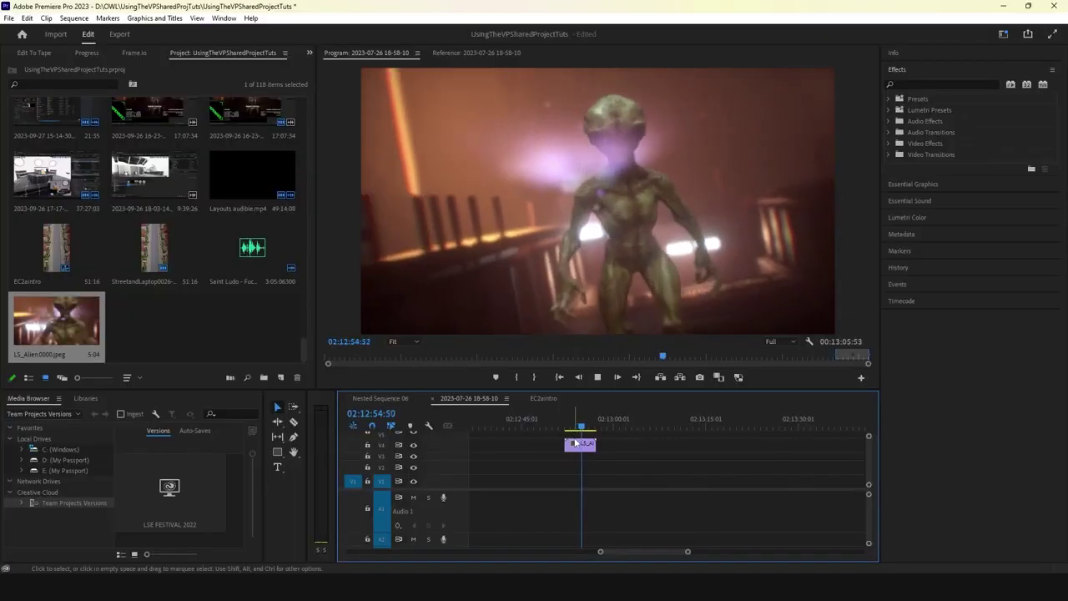
# - In Premiere Pro, replay the LS_Alien clip repeatedly from its start to review the rendered alien shot
pyautogui.moveTo(582, 436); pyautogui.dragTo(570, 435)
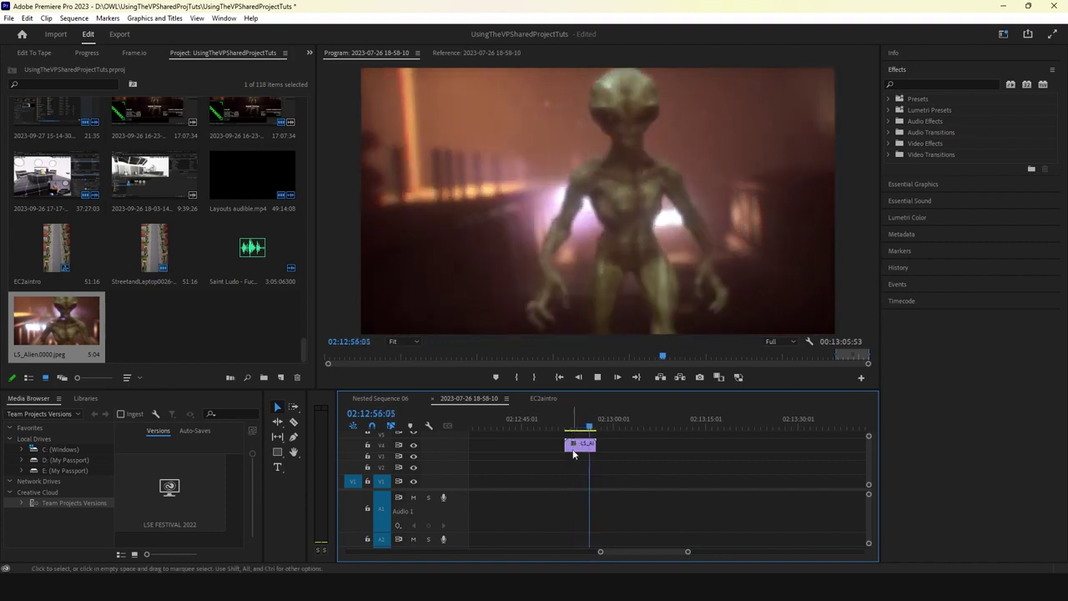
pyautogui.click(575, 433)
pyautogui.click(571, 434)
pyautogui.press('space')
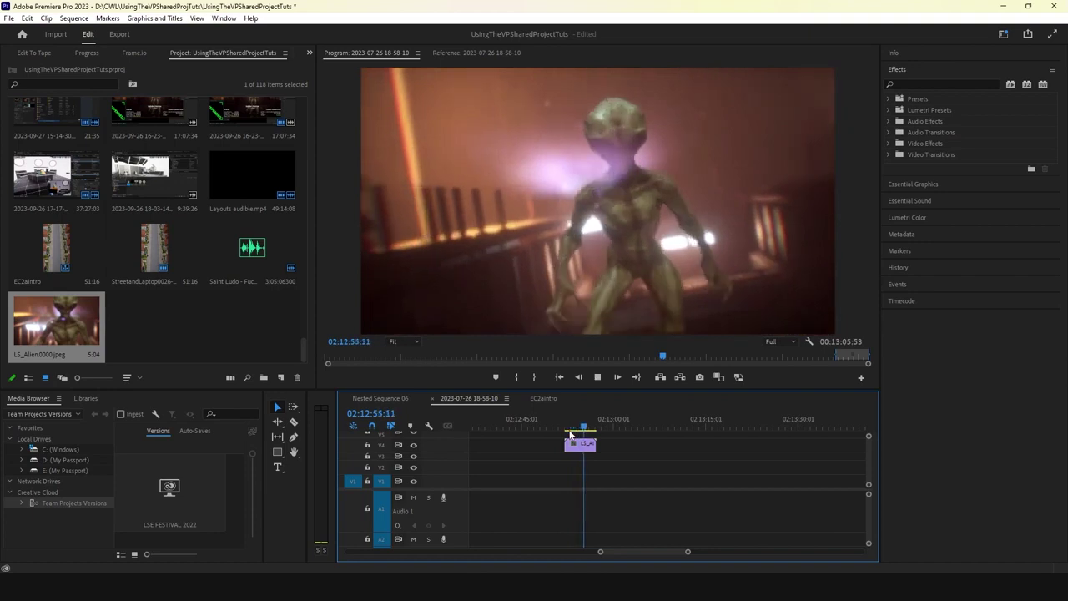
pyautogui.click(571, 434)
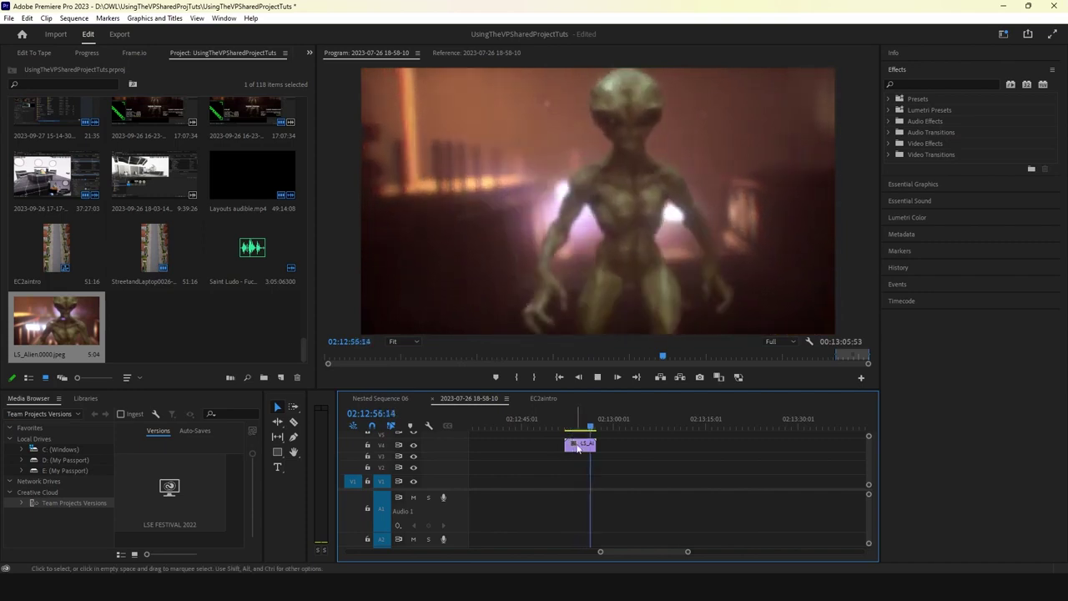
pyautogui.click(570, 434)
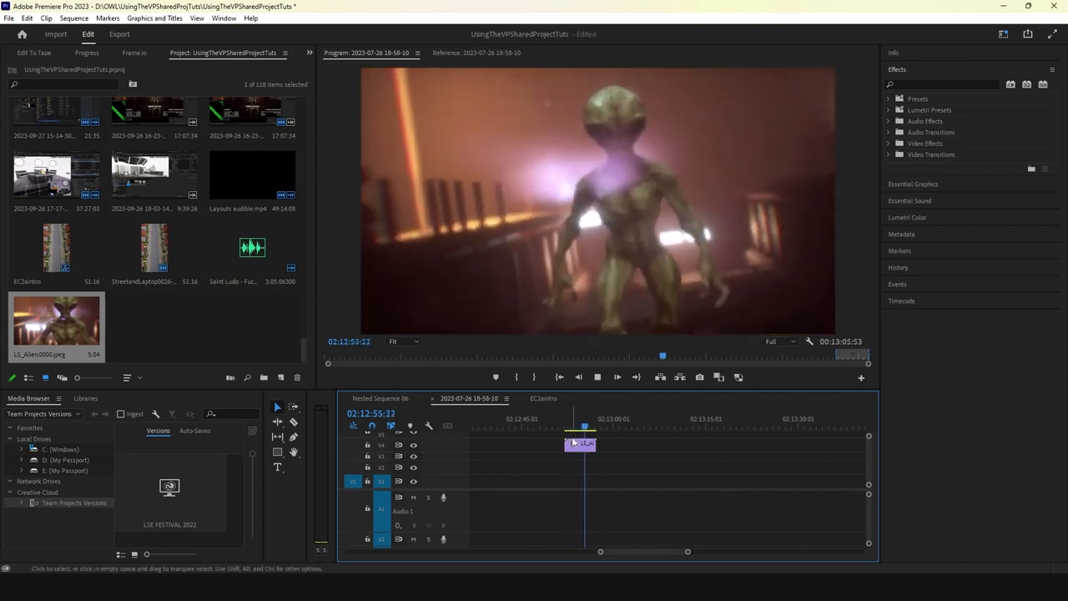
pyautogui.click(570, 434)
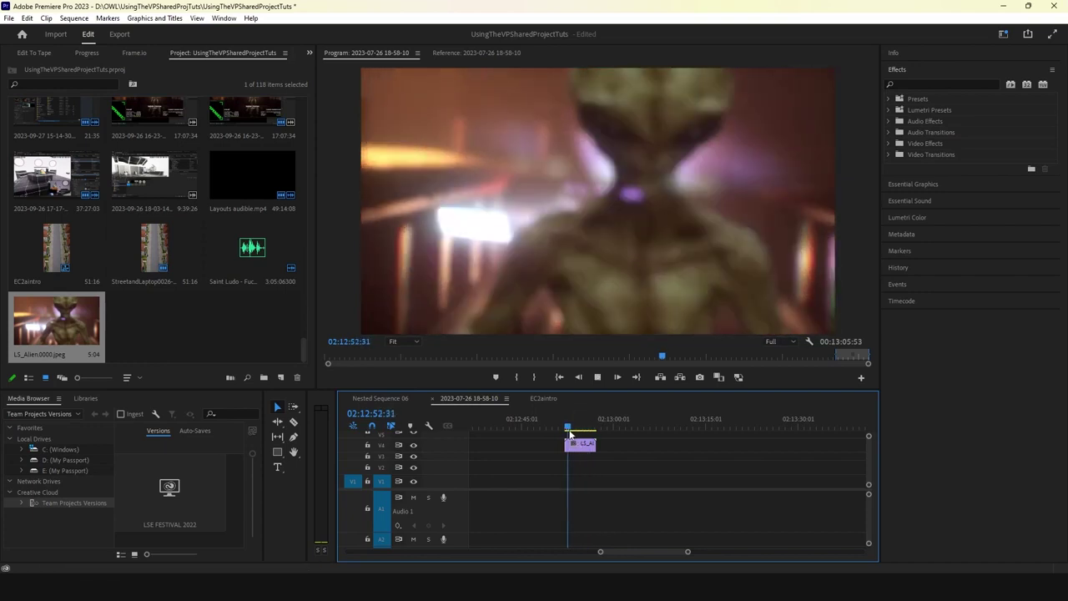